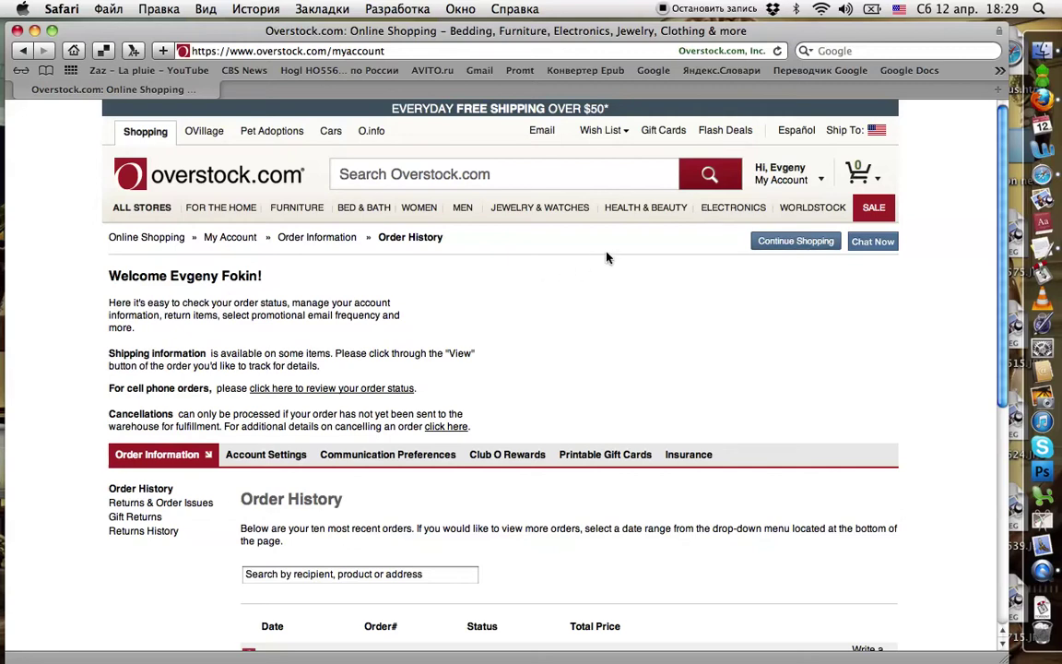
Step: Sign out of the Overstock account from the 'Hi, My Account' menu
mouse_move(795, 175)
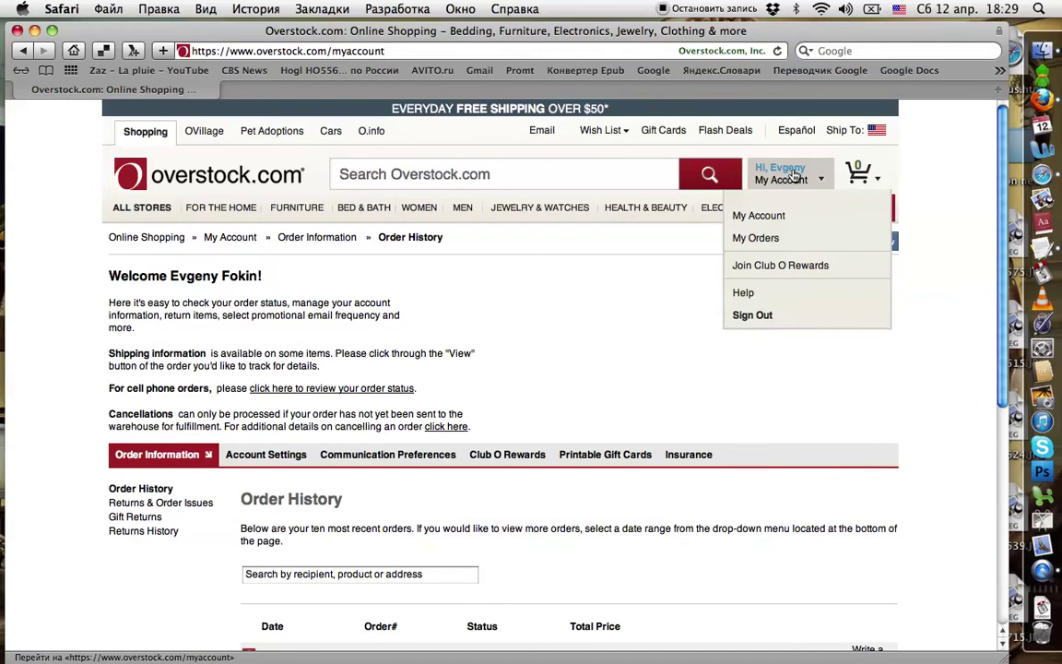
click(763, 316)
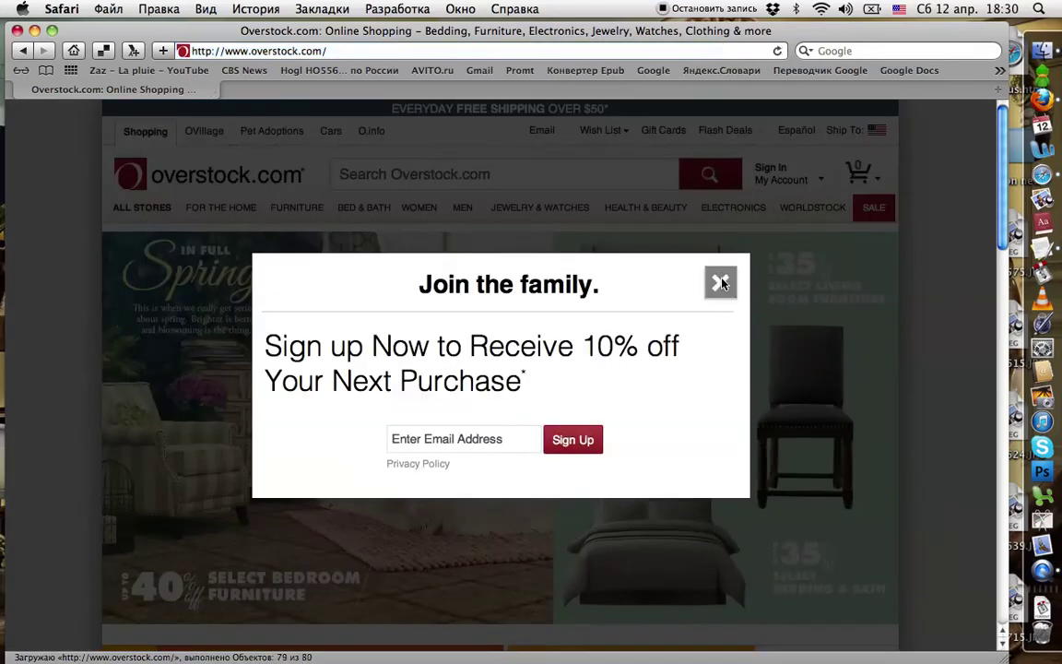
Step: Dismiss the 'Join the family' 10% off pop-up, glance at Worldstock, and start a new browser tab
click(720, 282)
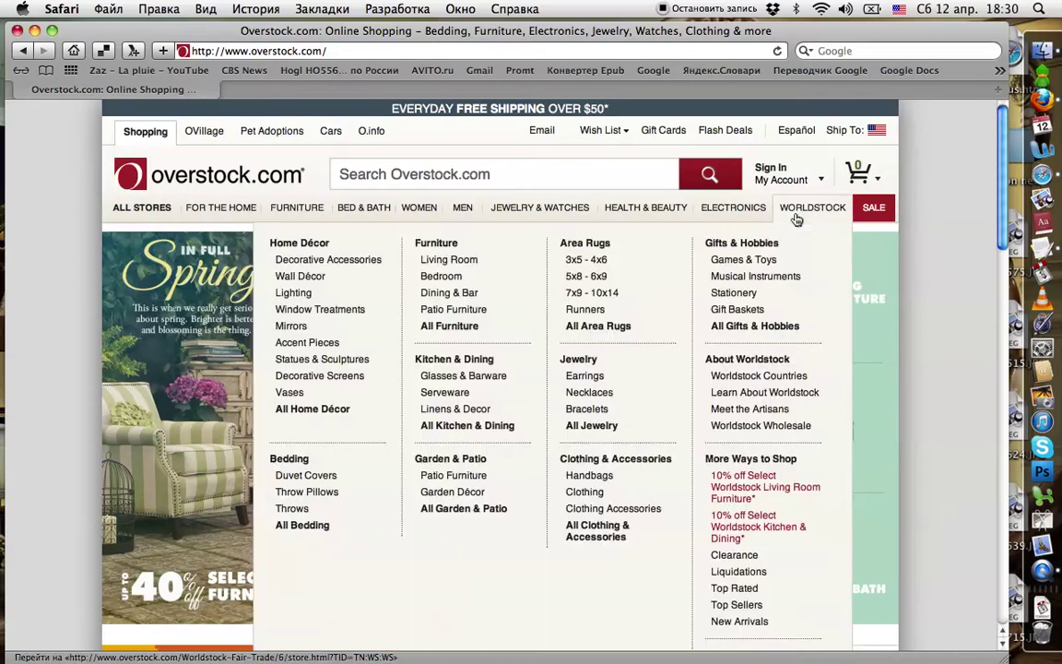
right_click(798, 219)
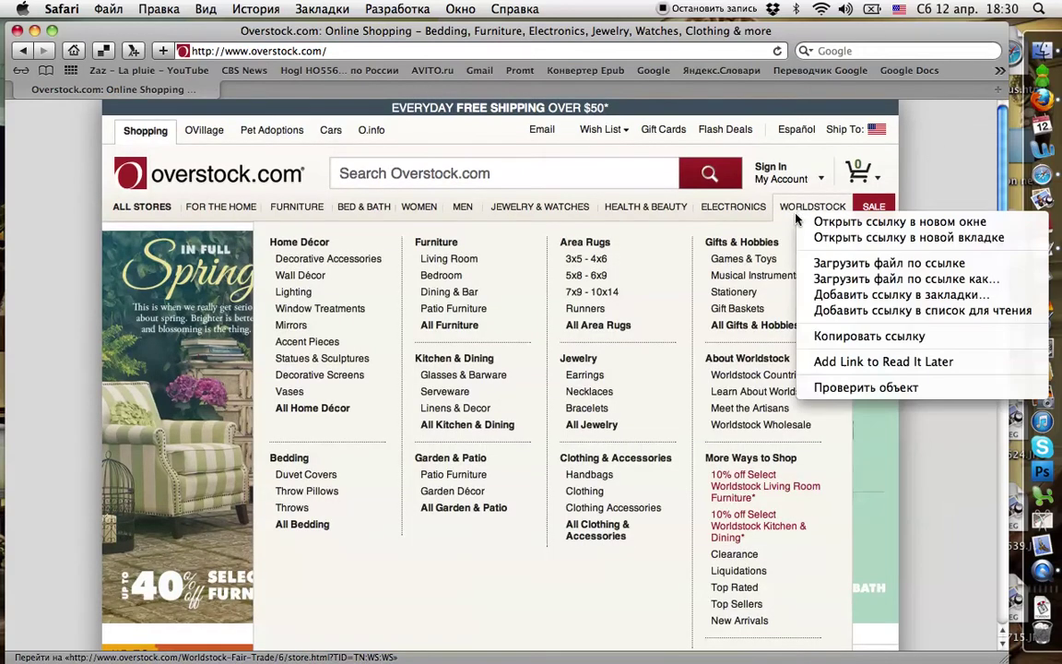
click(936, 181)
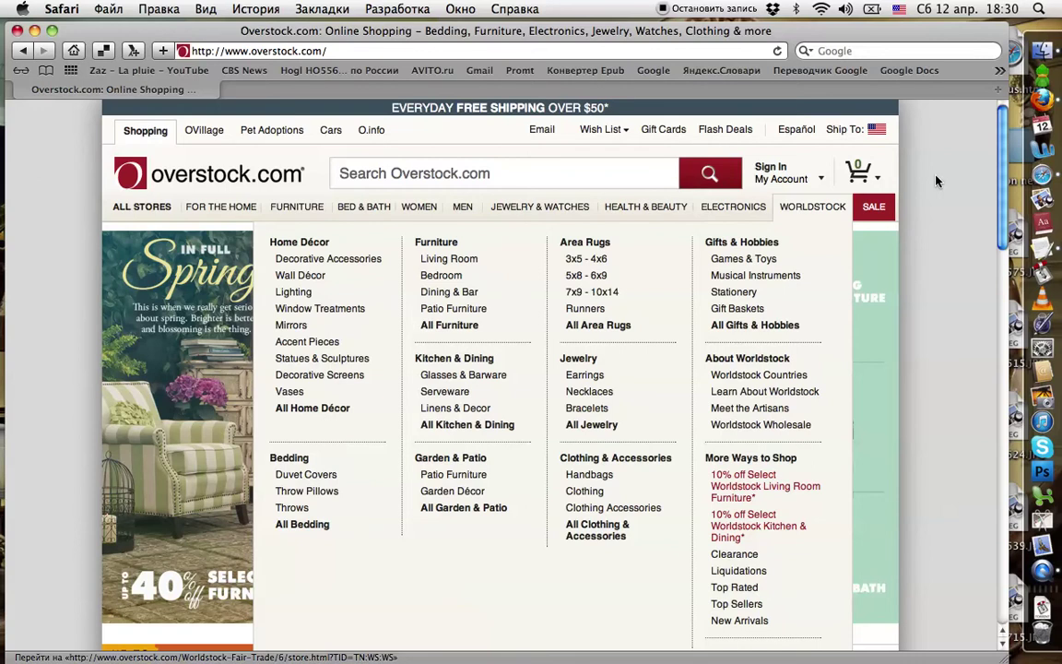
key(super+t)
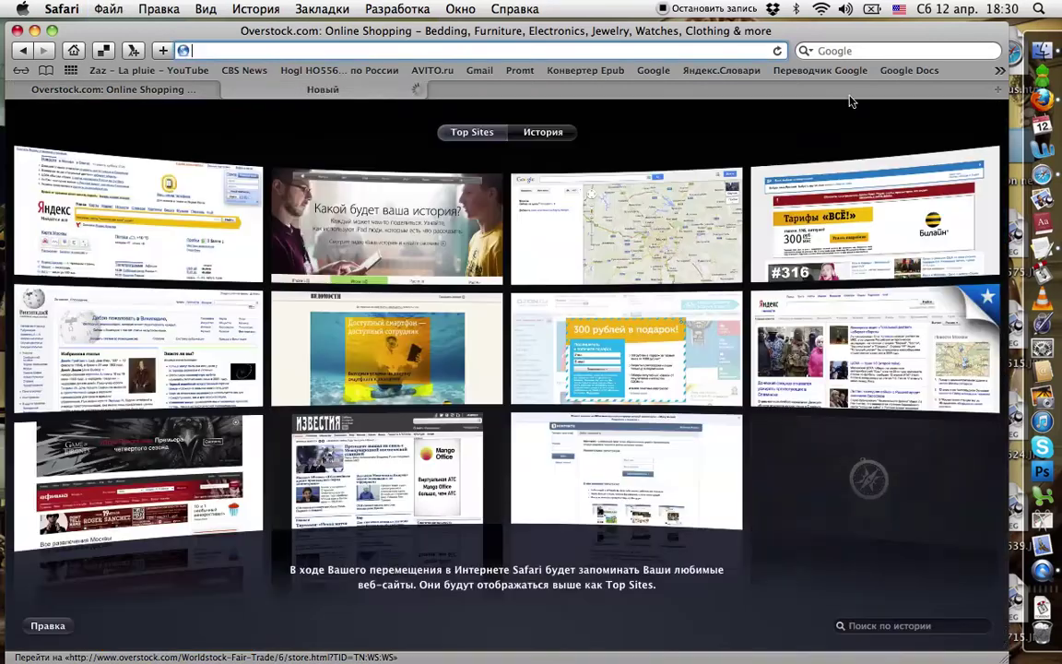
Step: Google 'overstock coupon', open RetailMeNot's Overstock coupon page in a new tab, and close the results tab
click(833, 54)
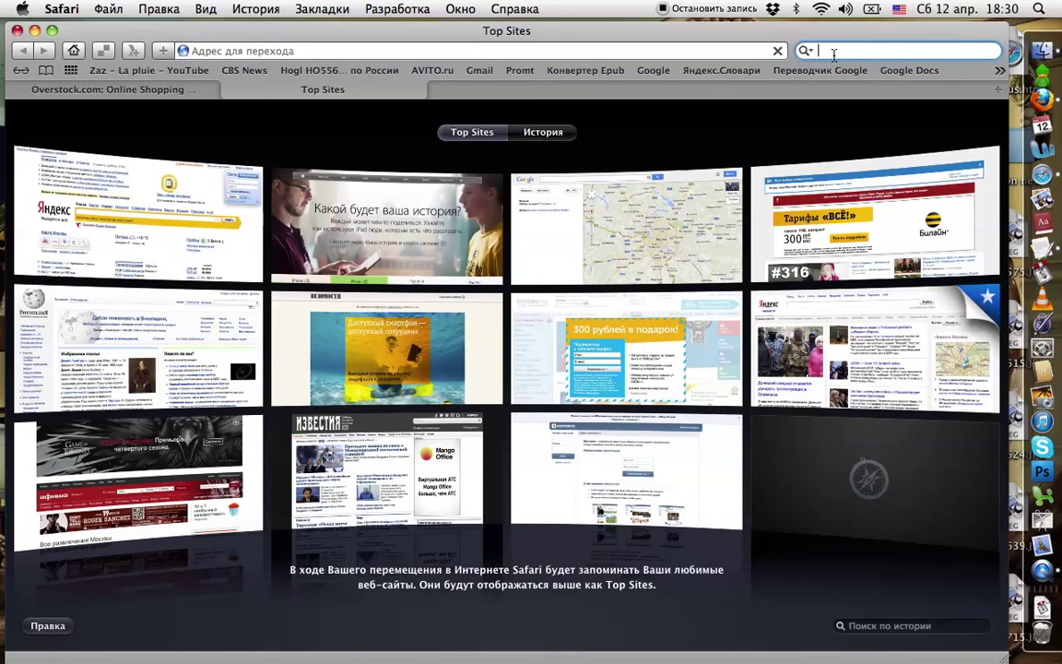
text(overst)
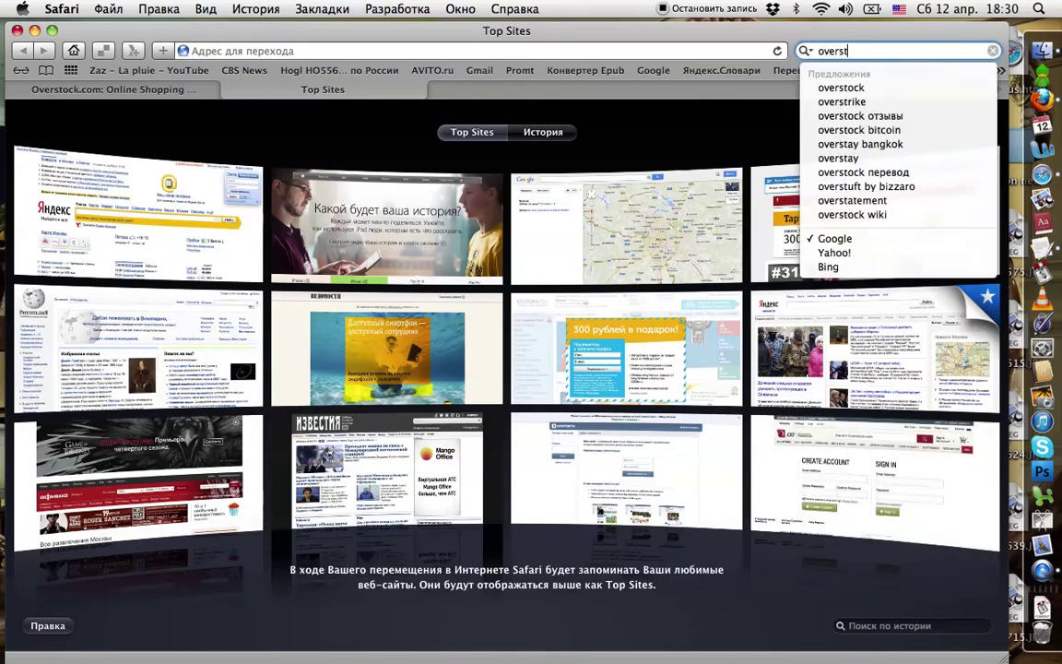
text(ock coup)
key(BackSpace)
text(coupon)
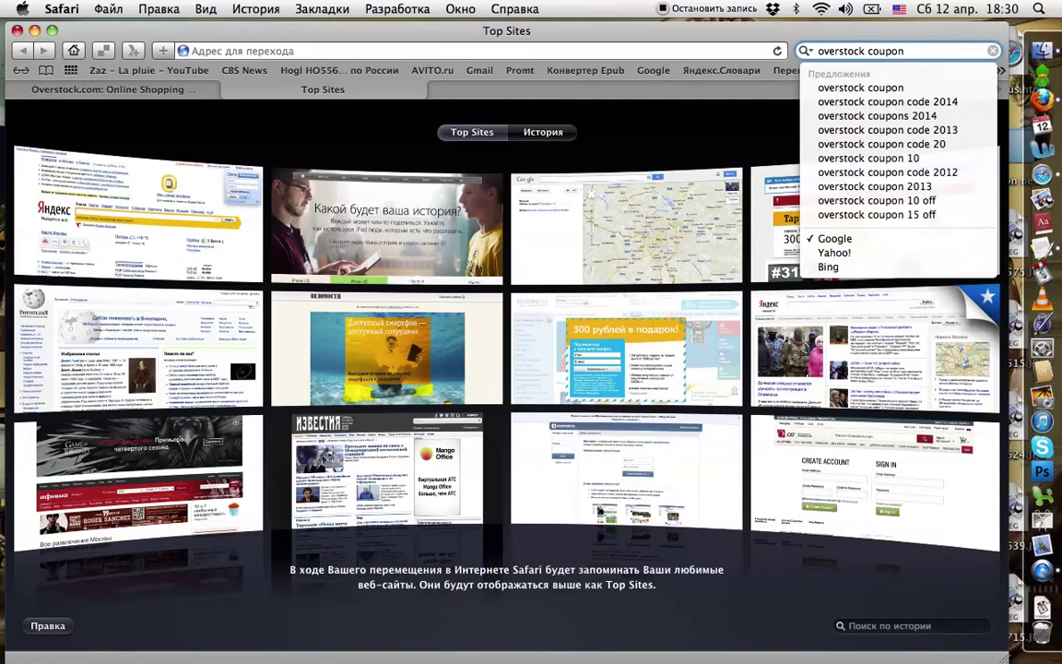
key(Return)
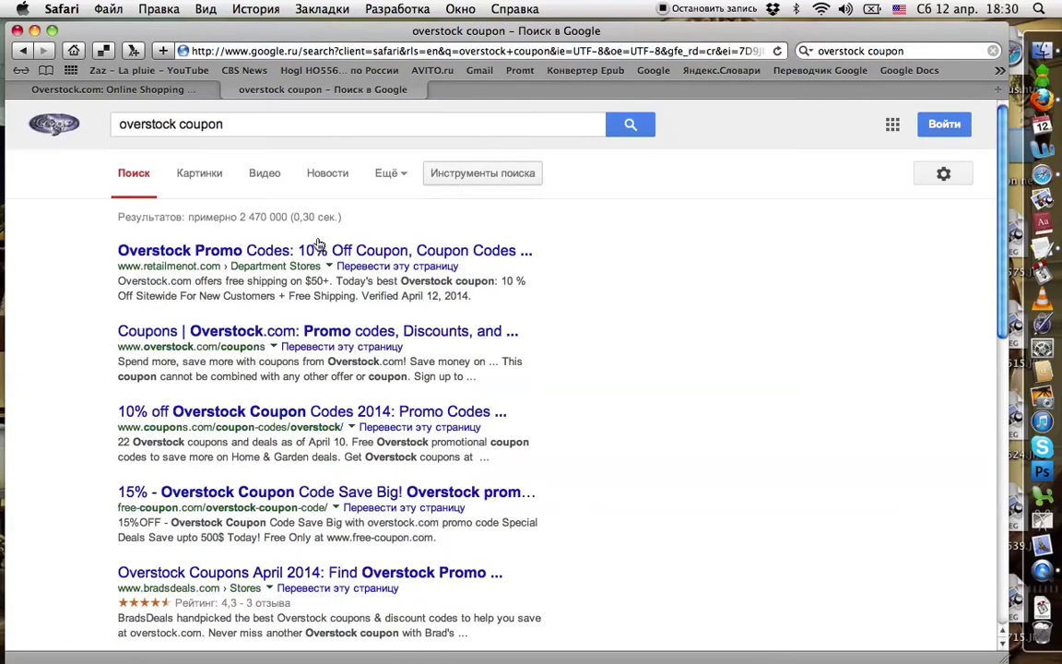
super+click(198, 280)
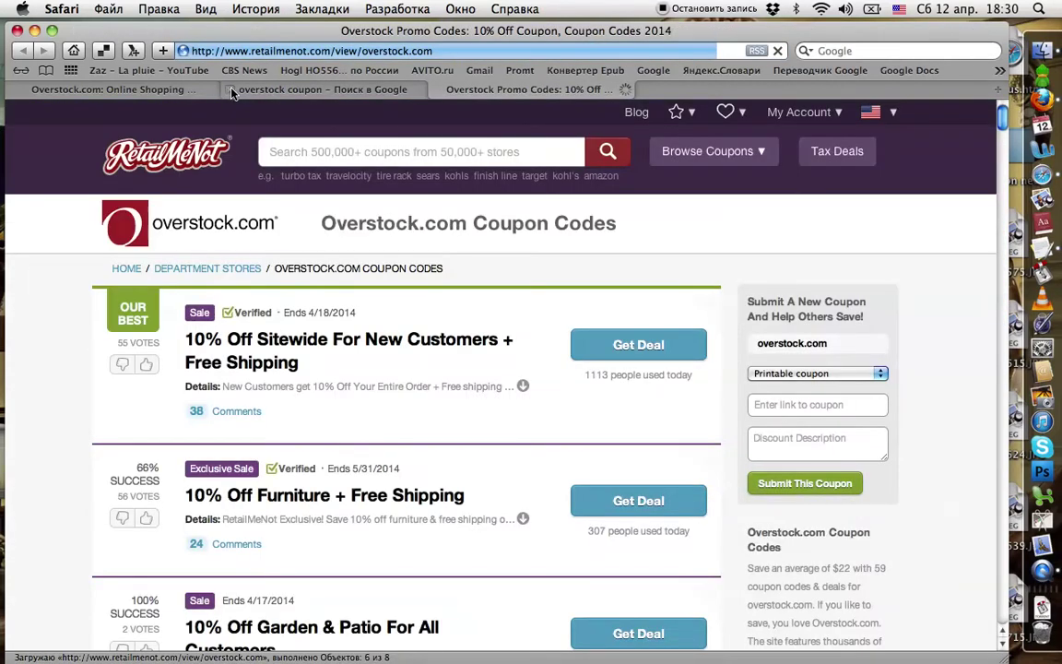
click(228, 89)
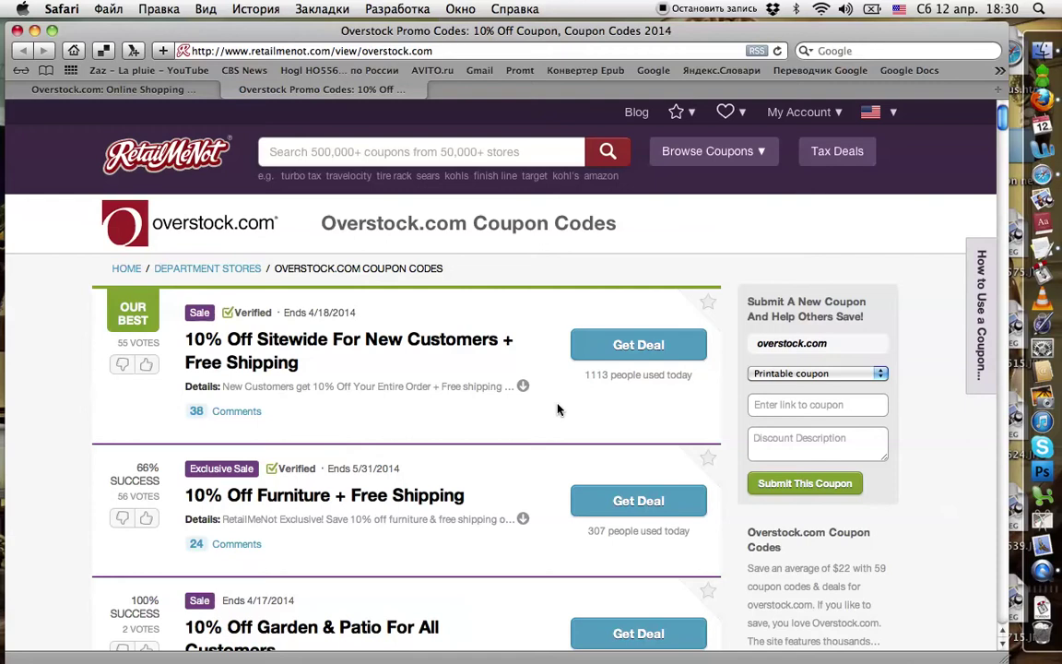
Step: Get RetailMeNot's 10% Off Sitewide For New Customers deal and go to overstock.com
click(608, 346)
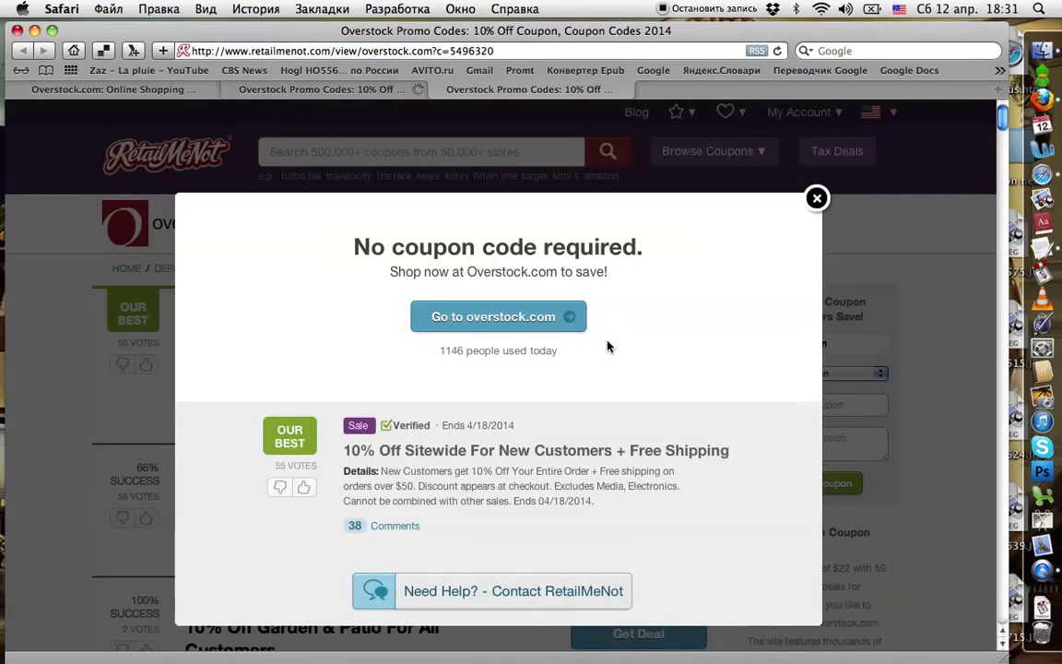
click(505, 319)
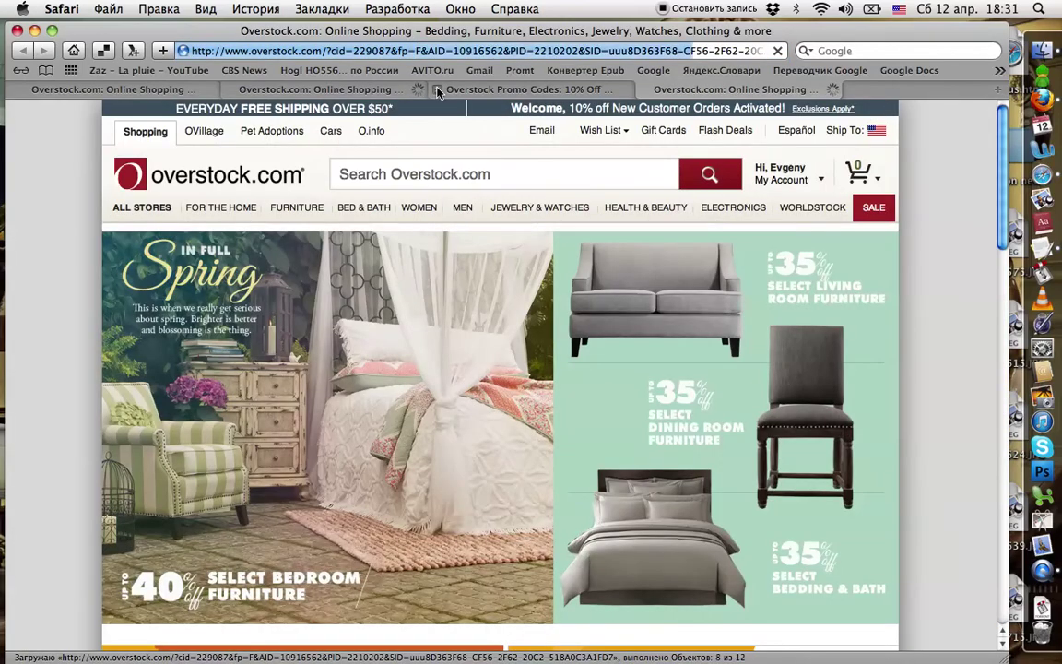
Step: Close the extra tabs and load the Maurice Lacroix Dual Time Watch page from a pasted URL
click(437, 89)
click(230, 89)
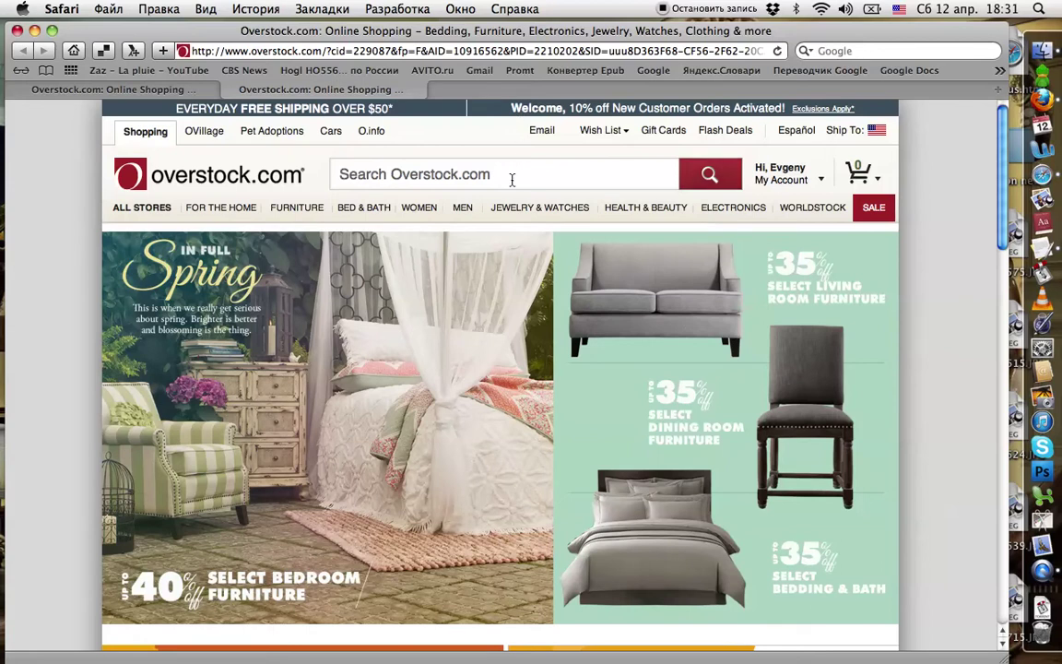
click(416, 51)
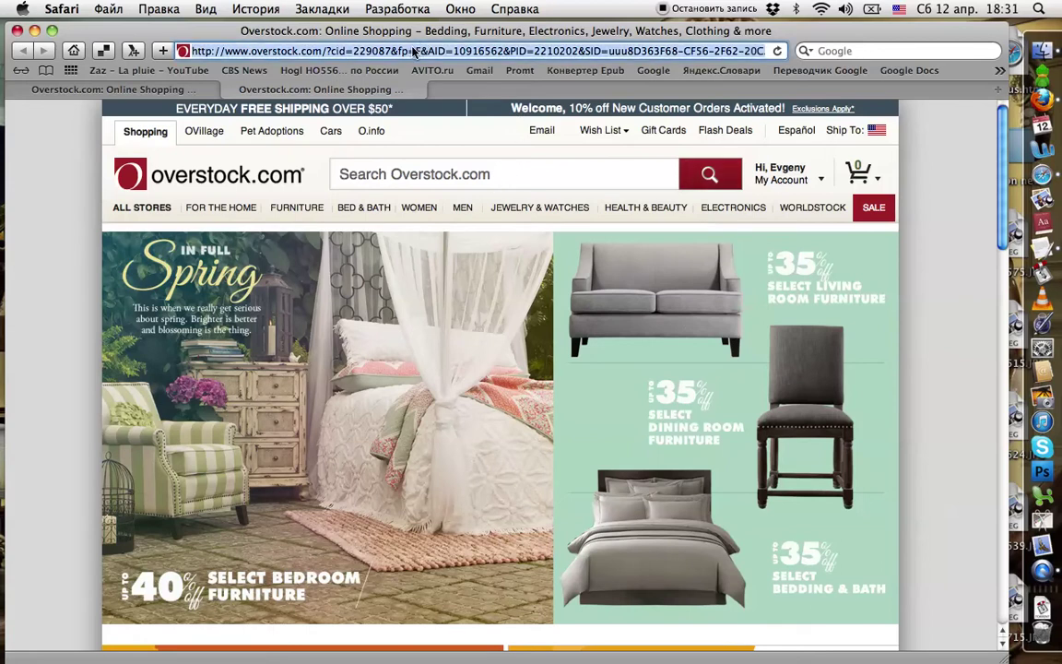
double_click(360, 55)
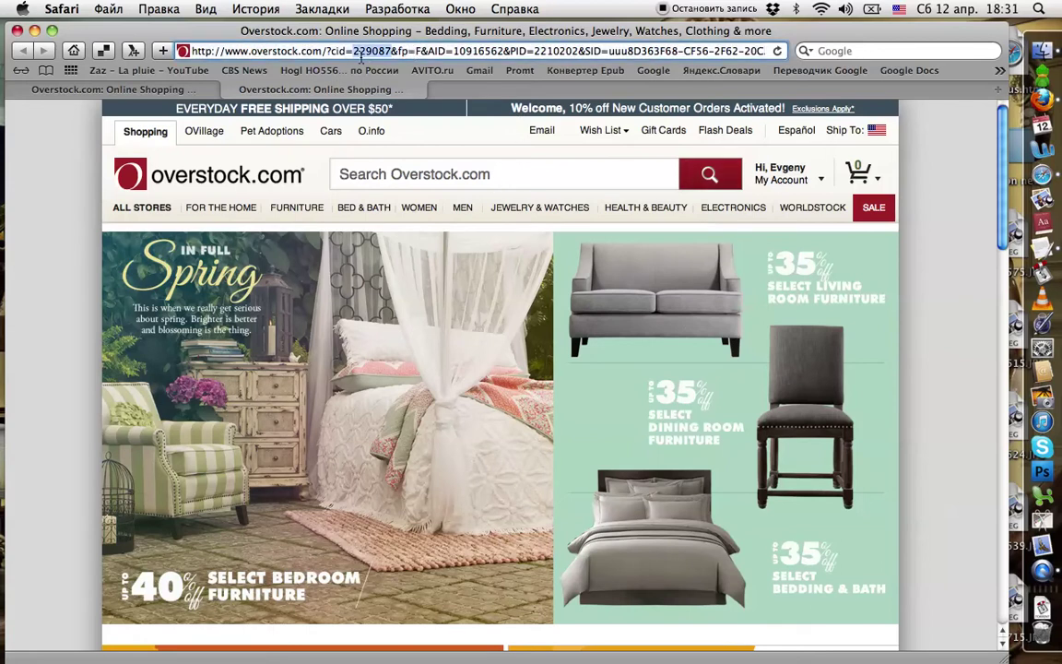
triple_click(361, 56)
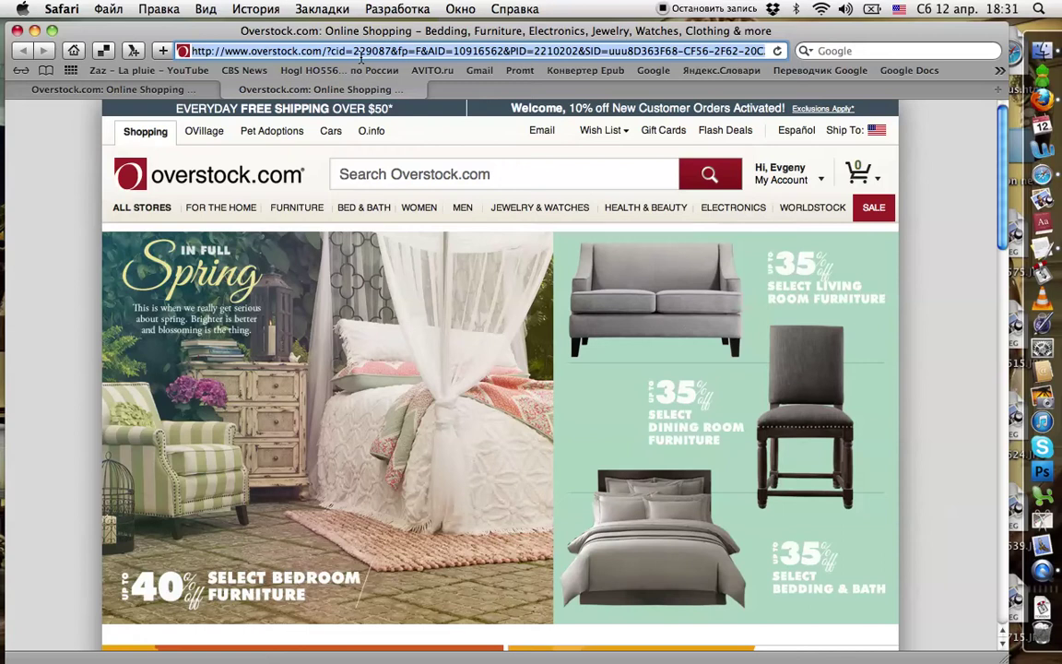
key(super+v)
key(Return)
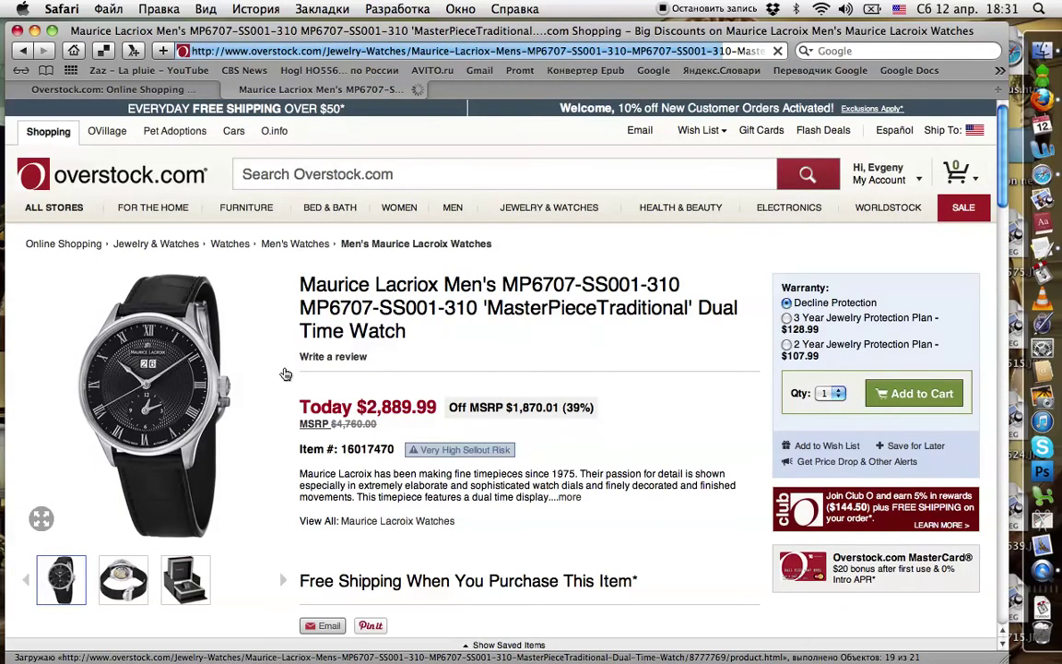
Step: Highlight the $2,889.99 price and add the Maurice Lacroix watch to the cart
mouse_move(256, 330)
scroll(547, 363, down, 1)
scroll(628, 360, down, 4)
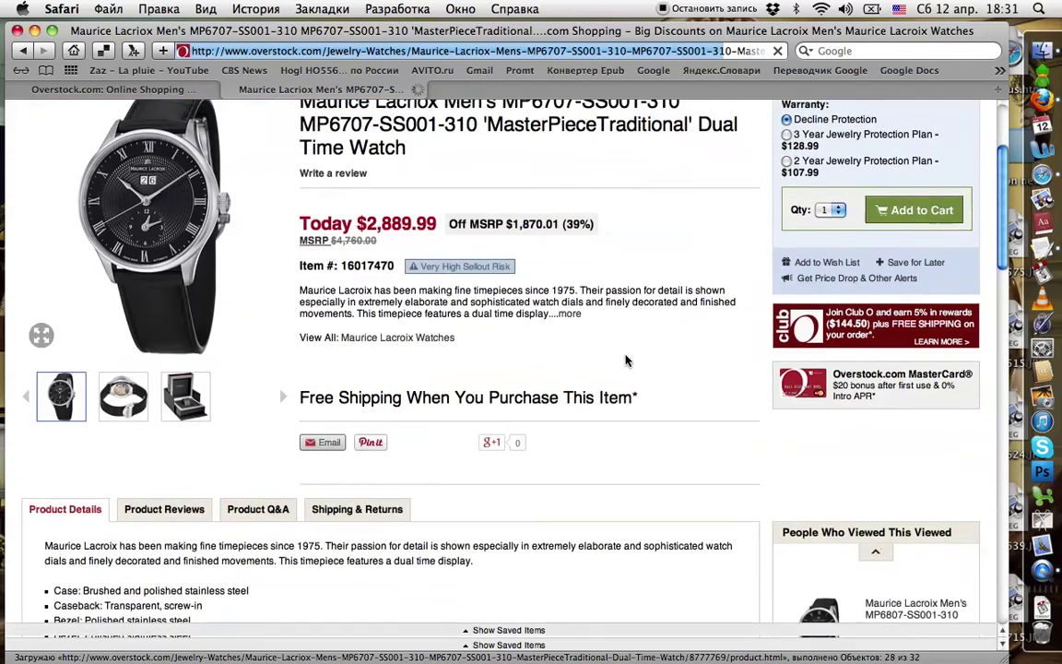
scroll(660, 374, up, 2)
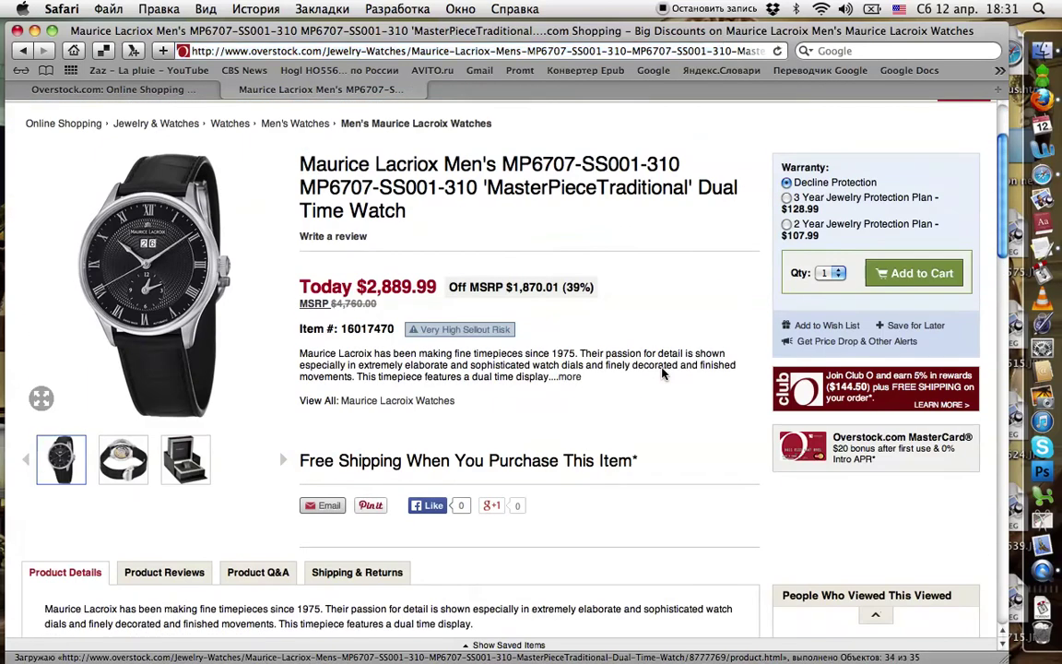
drag(367, 287, 705, 324)
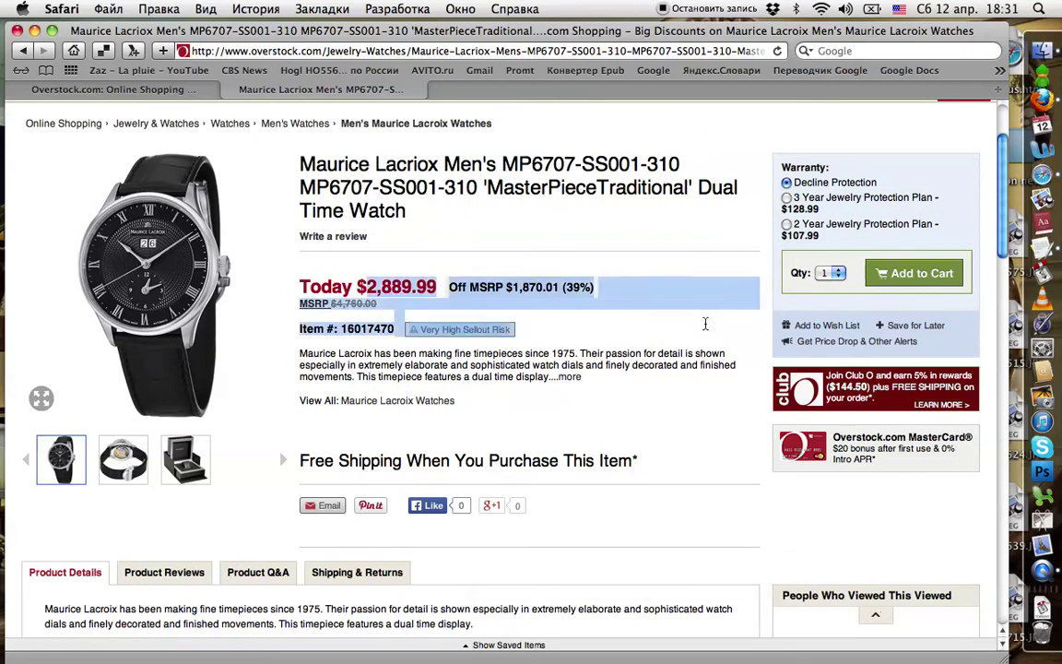
click(890, 275)
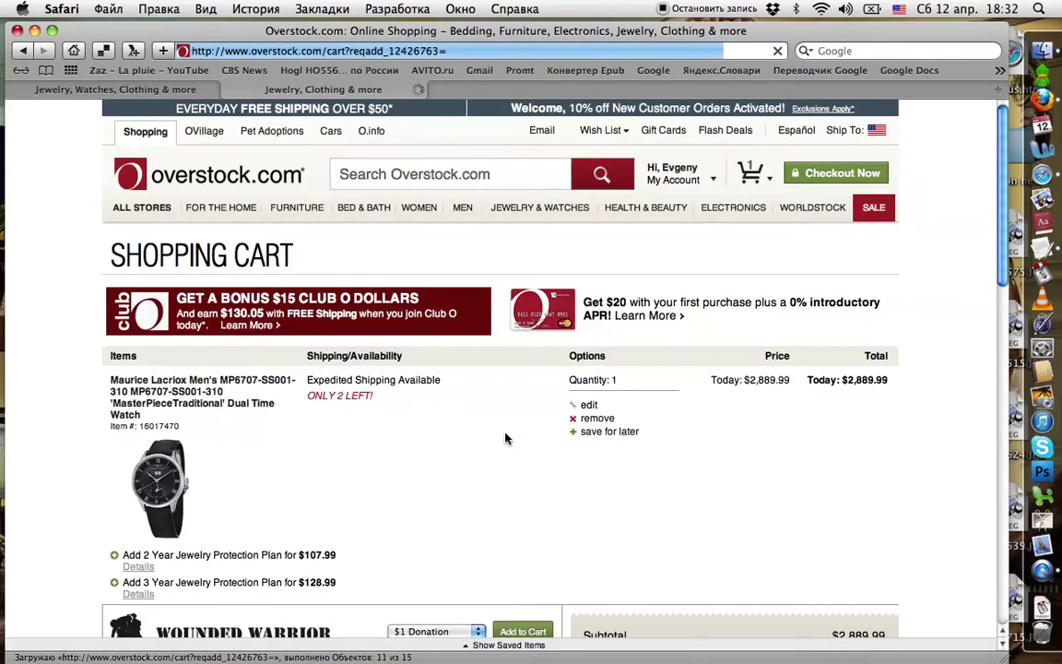
Step: Confirm the cart shows $289.00 coupon savings and a $2,600.99 total, then check out
scroll(505, 439, down, 2)
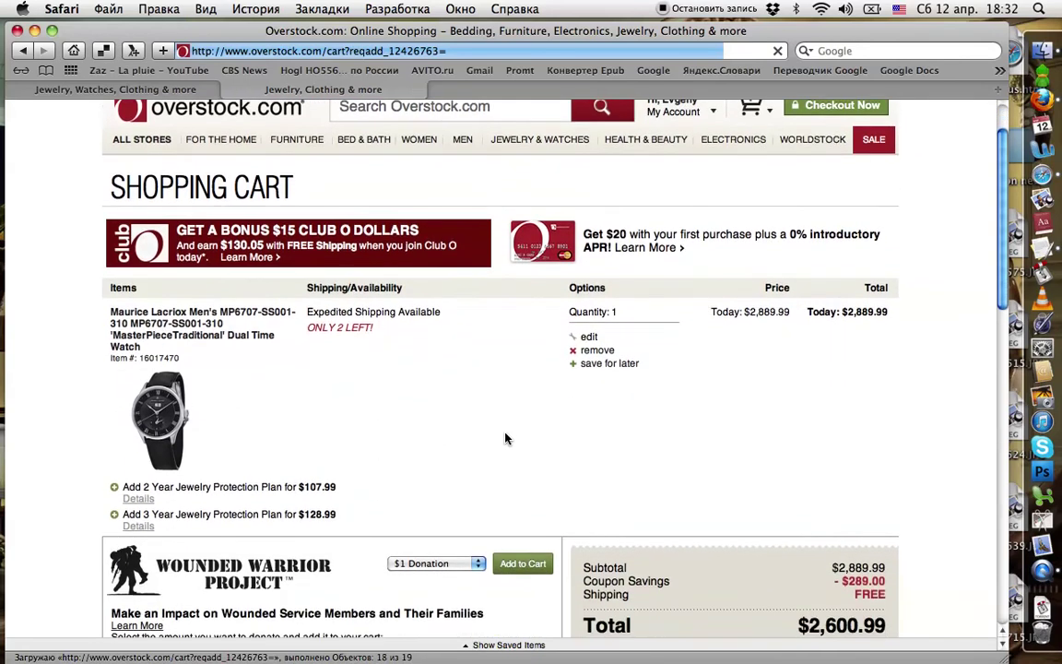
scroll(505, 439, down, 2)
scroll(572, 423, down, 3)
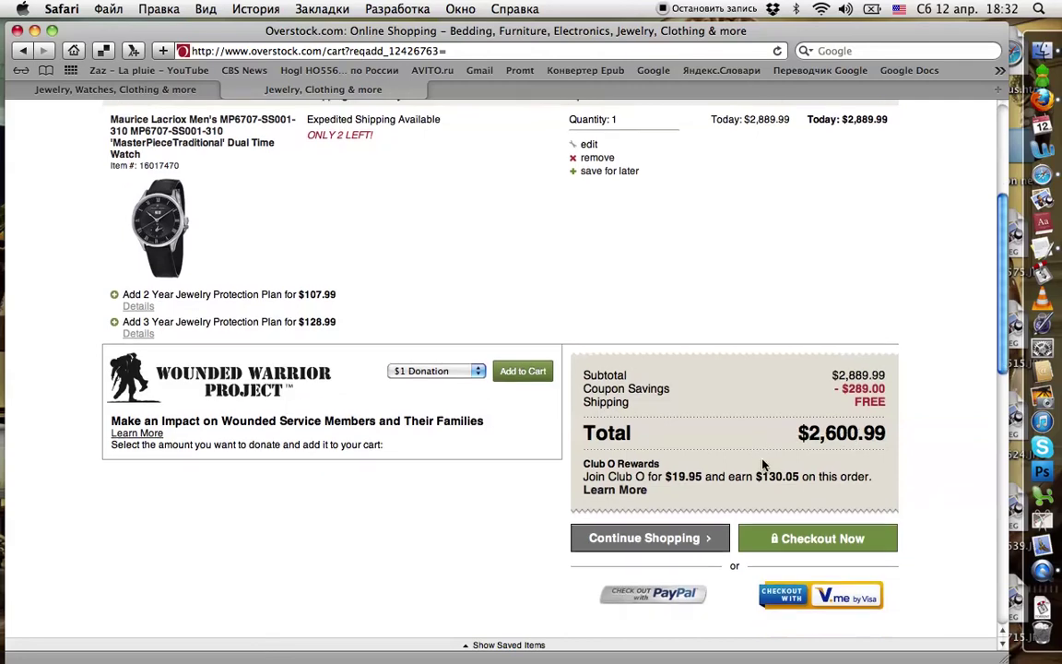
scroll(762, 465, up, 5)
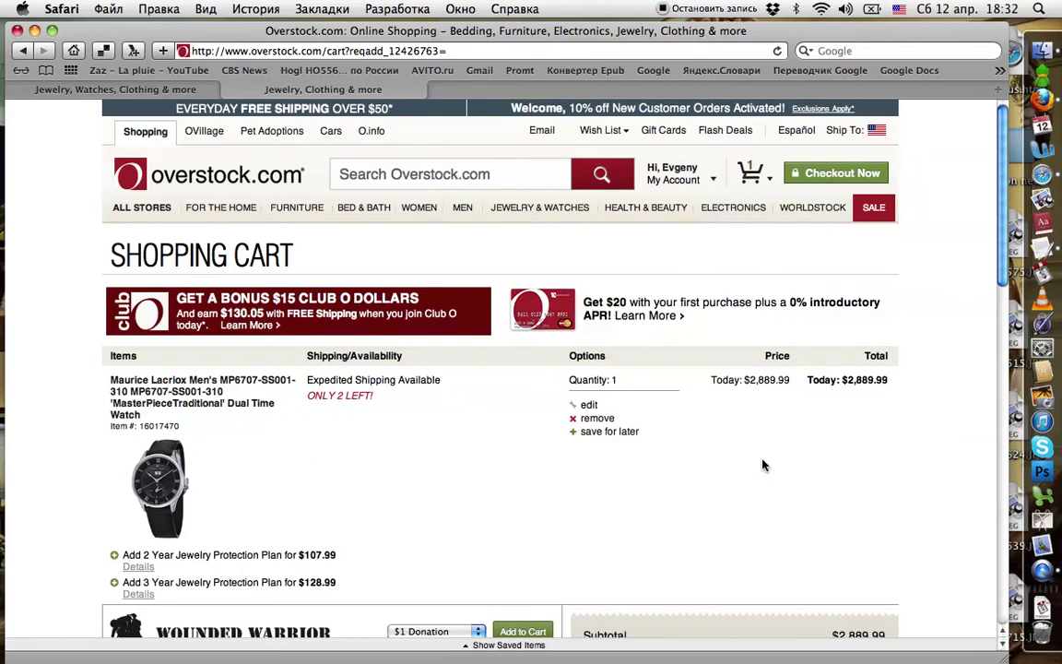
scroll(762, 464, down, 3)
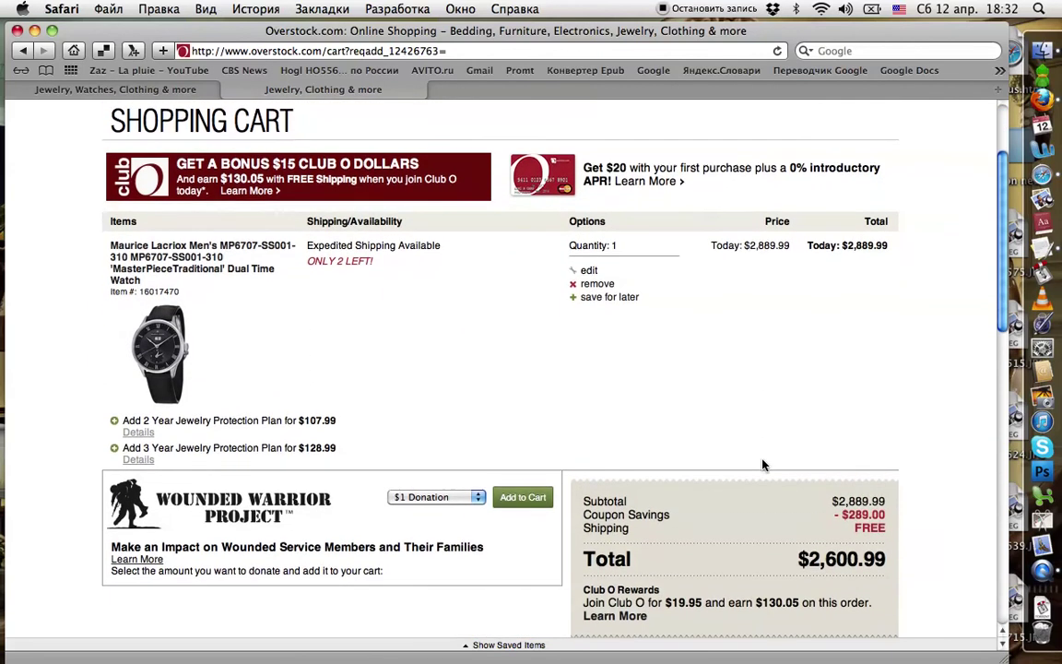
scroll(762, 465, down, 3)
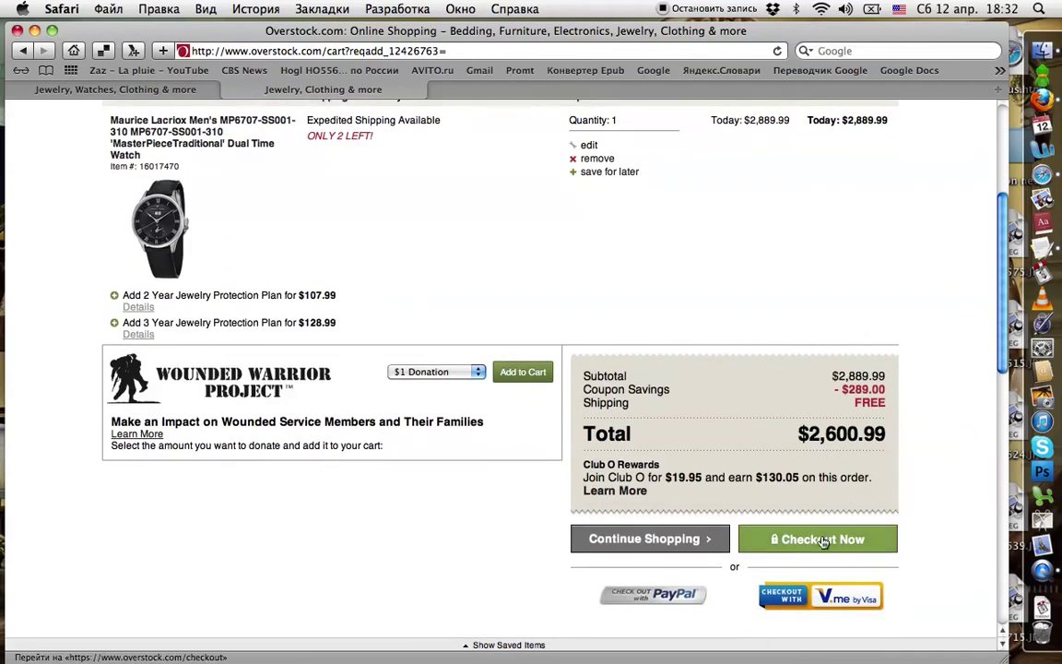
click(809, 541)
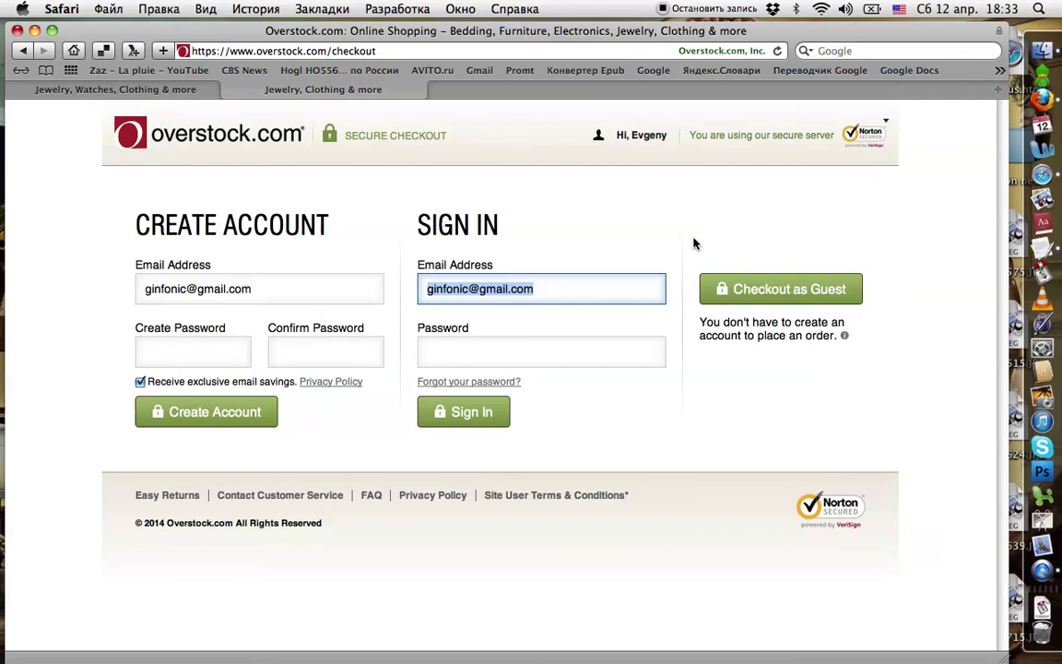
Step: Choose Checkout as Guest on the secure sign-in page
click(738, 291)
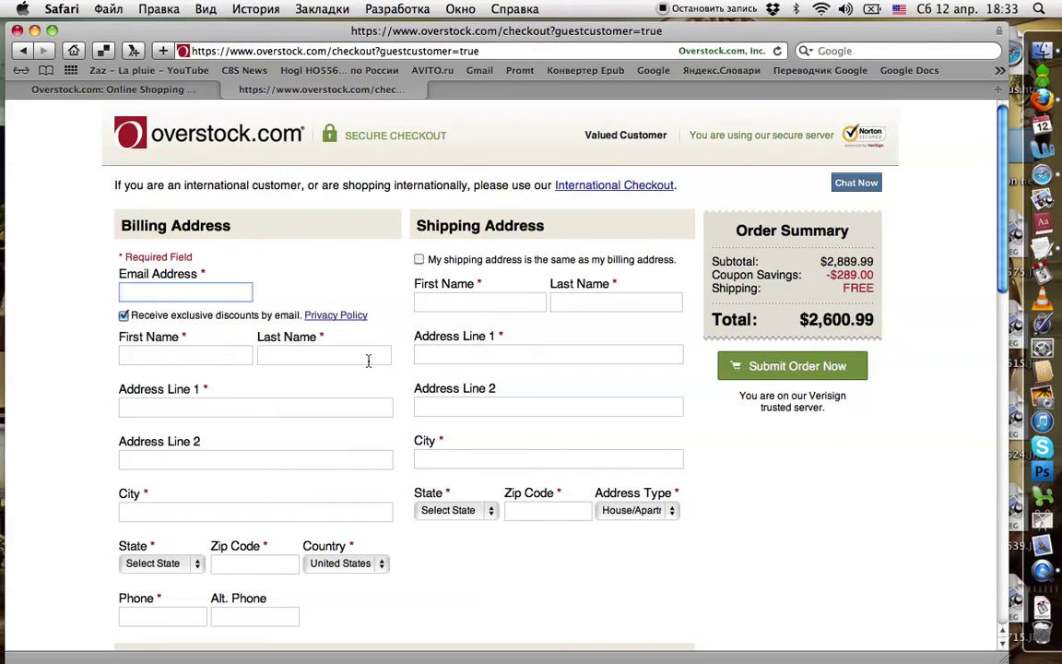
scroll(406, 367, down, 1)
scroll(407, 367, down, 3)
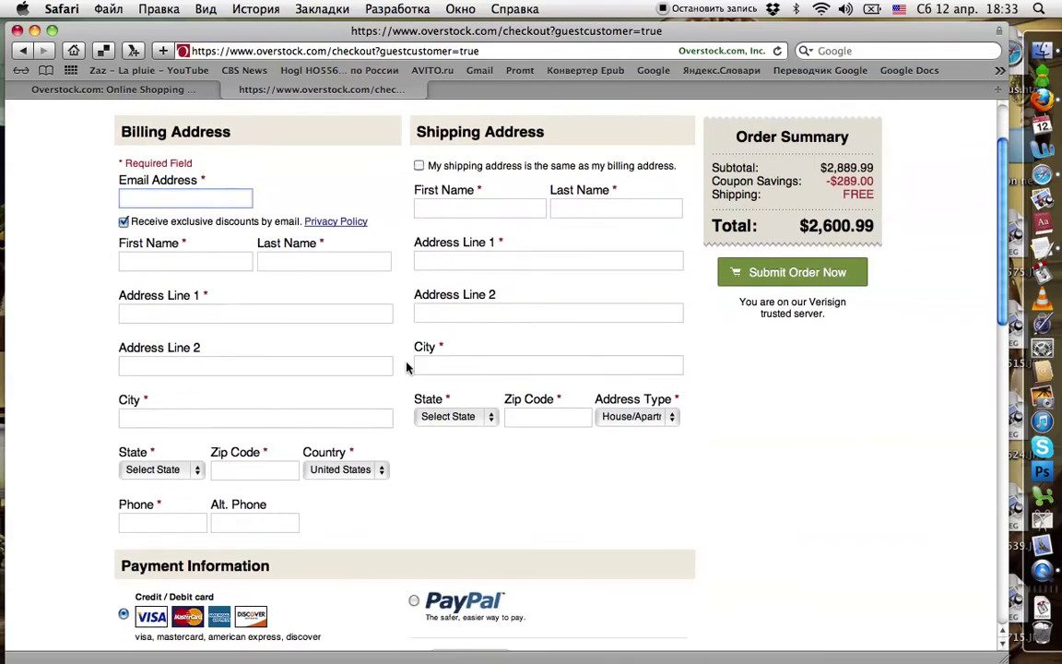
scroll(369, 424, down, 2)
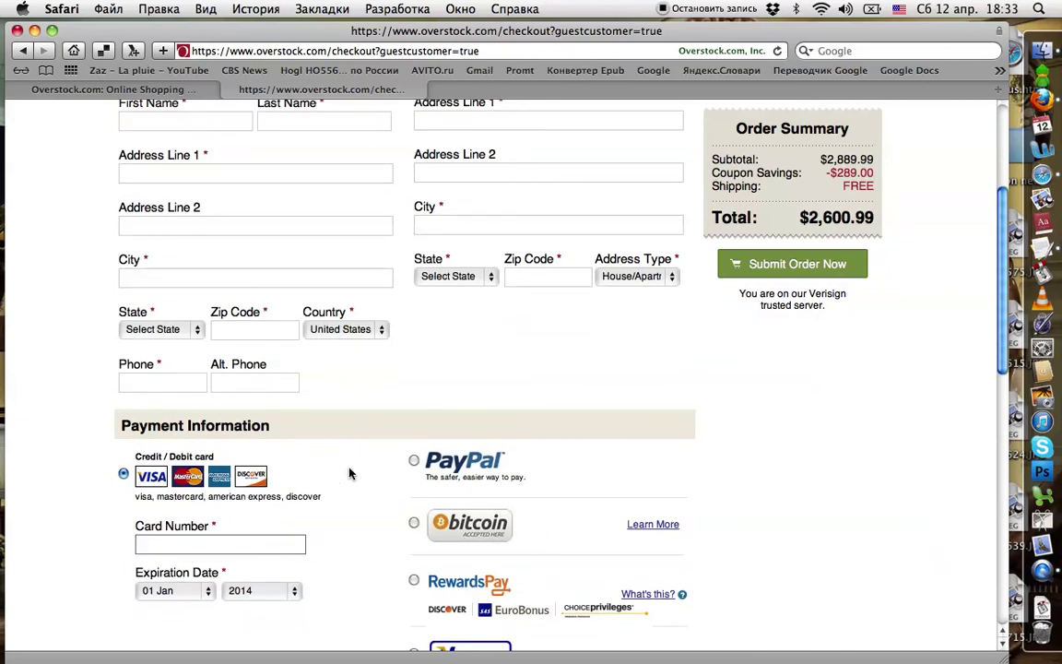
scroll(350, 472, up, 5)
scroll(350, 473, up, 1)
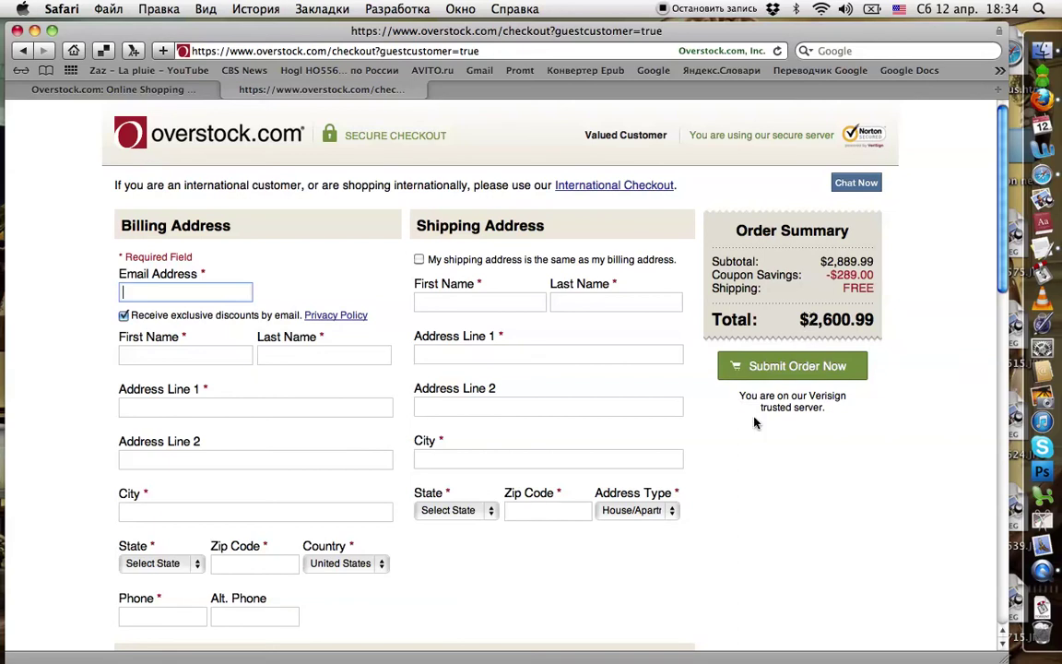
scroll(754, 422, down, 1)
scroll(754, 422, up, 1)
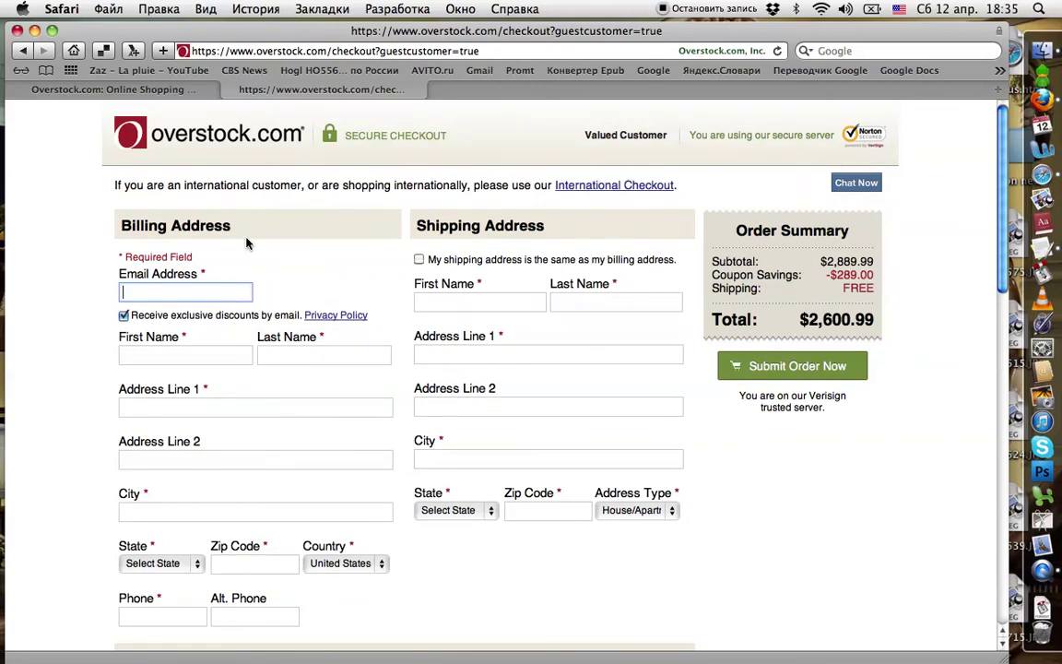